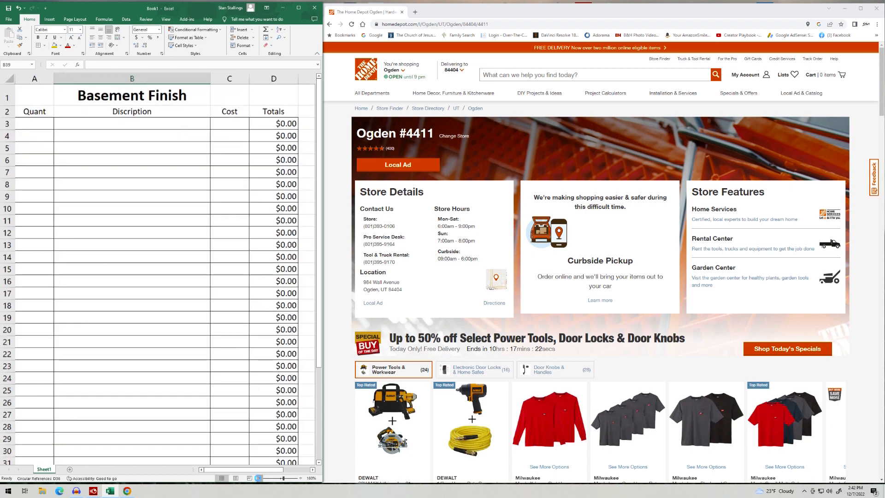
- Fill row 3 of the Basement Finish sheet with quantity 175 and description "2x4x10' studs"
click(301, 478)
click(48, 100)
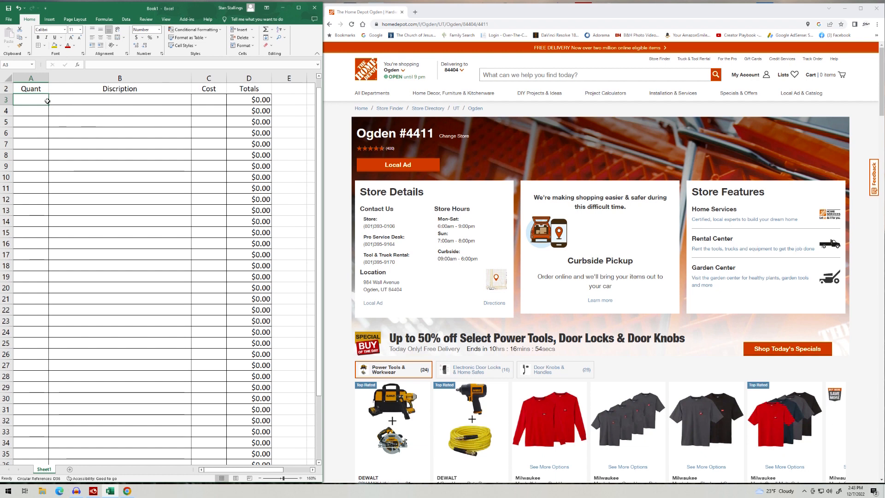
text(175)
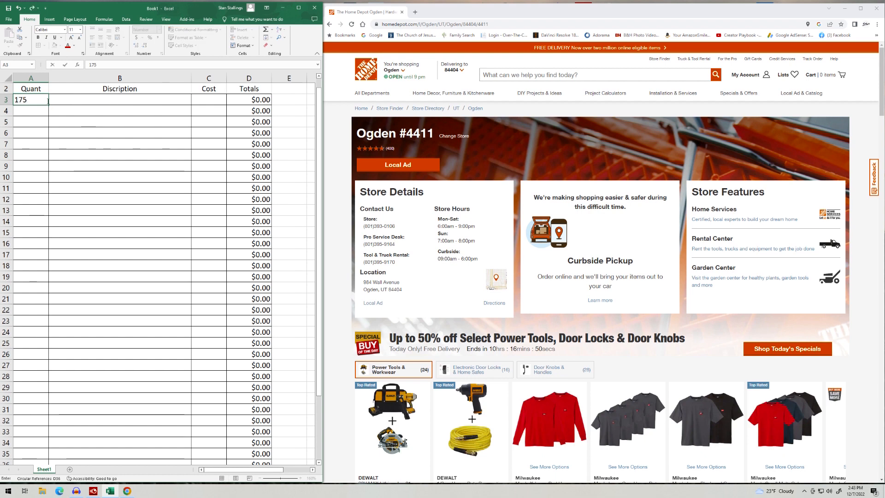
key(Tab)
text(2)
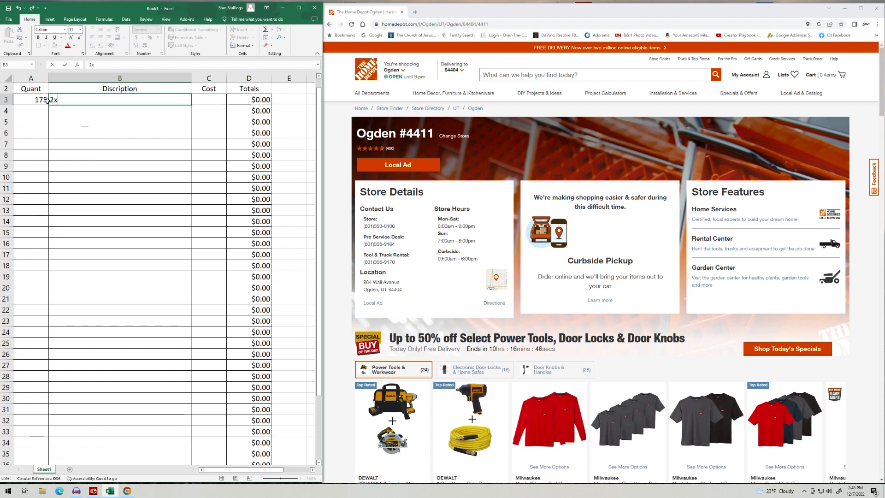
text(x4x10' studs)
key(Tab)
- Switch to the Home Depot site in the browser and search for "2x4x10"
click(505, 75)
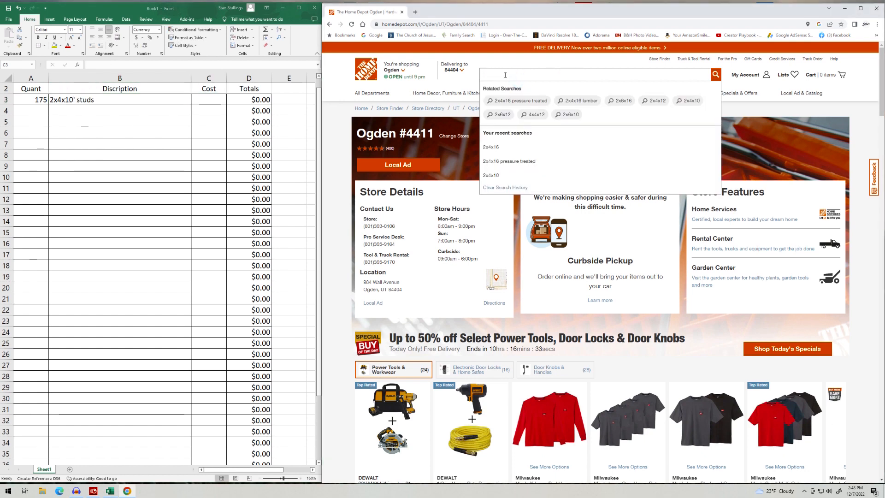
text(2x4x)
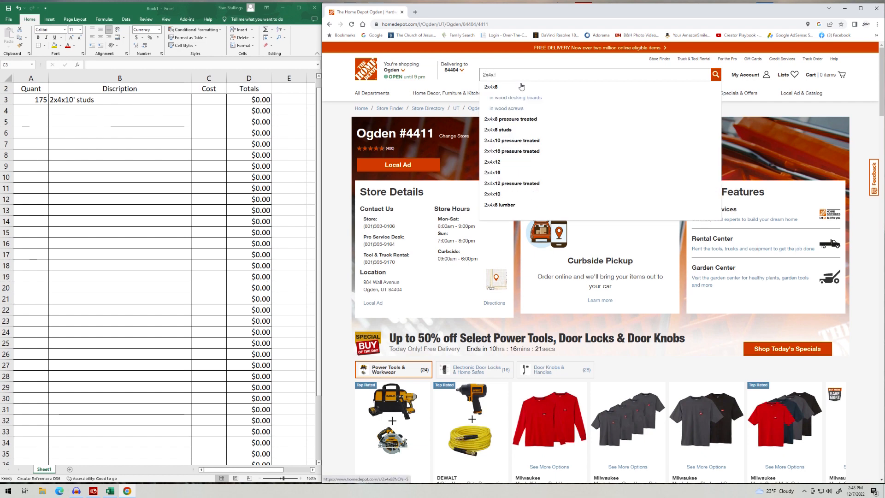
text(10)
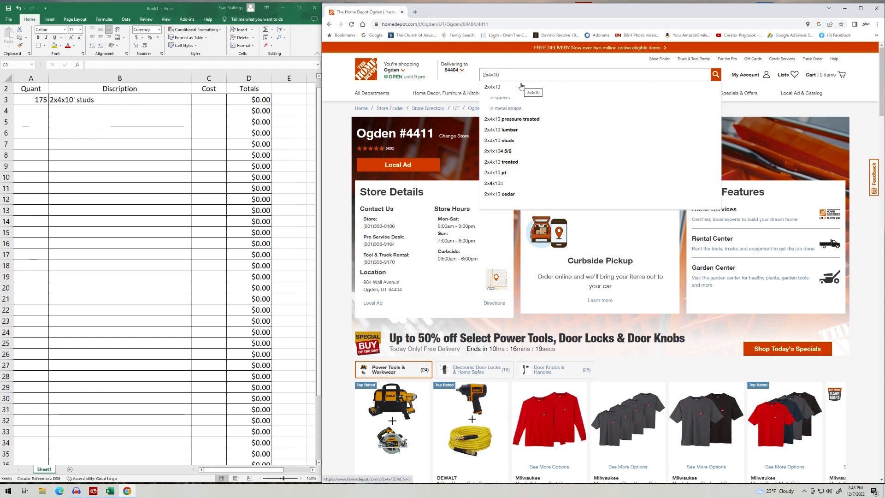
click(714, 76)
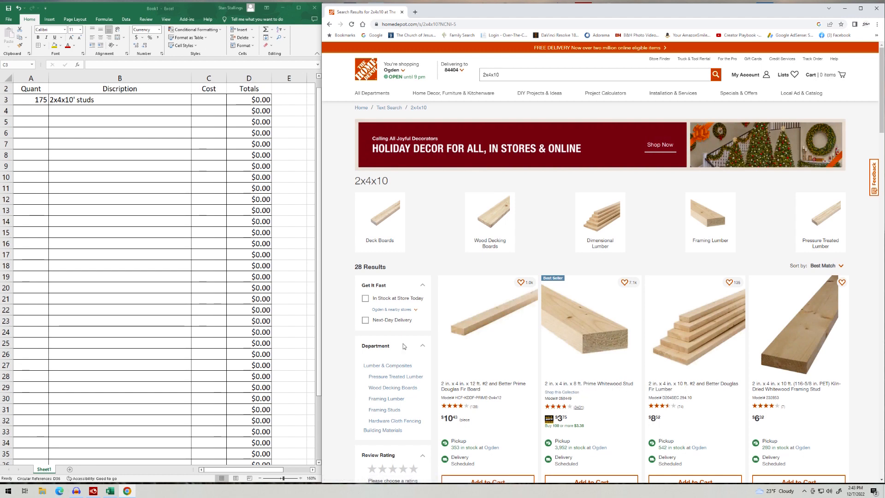
- In the Excel sheet, enter 8.52 as the cost of the 2x4x10' studs
click(210, 103)
text(8.52)
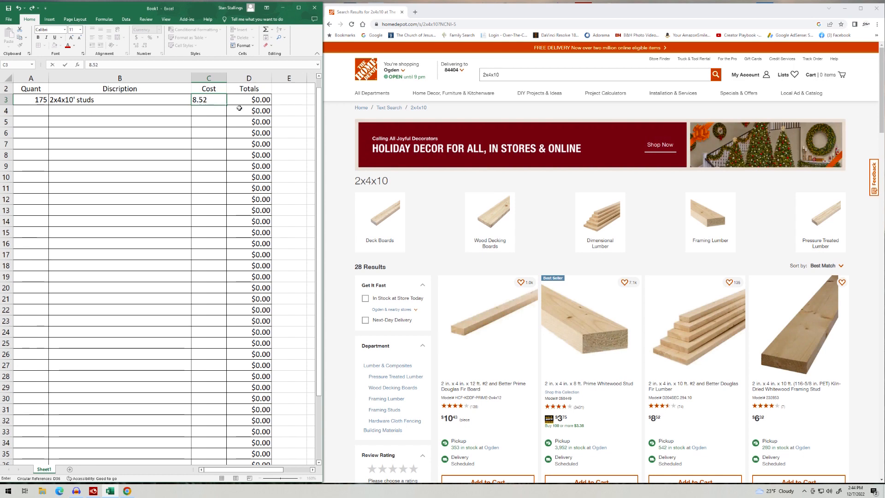
key(Tab)
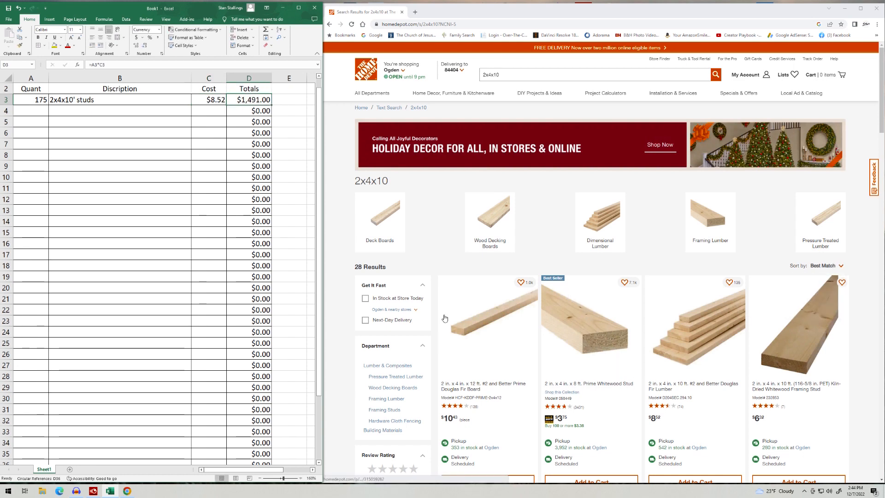
- Fill row 4 with quantity 11 and description "2x4x16 Top plate"
click(36, 112)
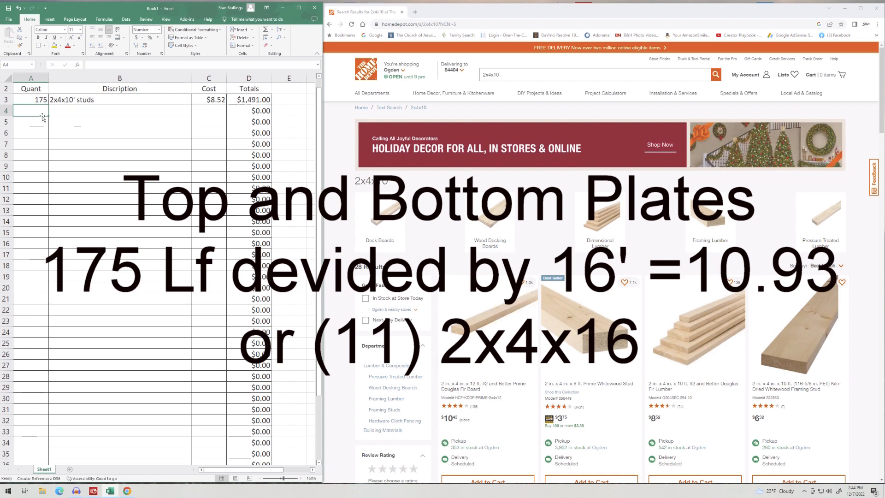
text(11)
key(Tab)
text(2)
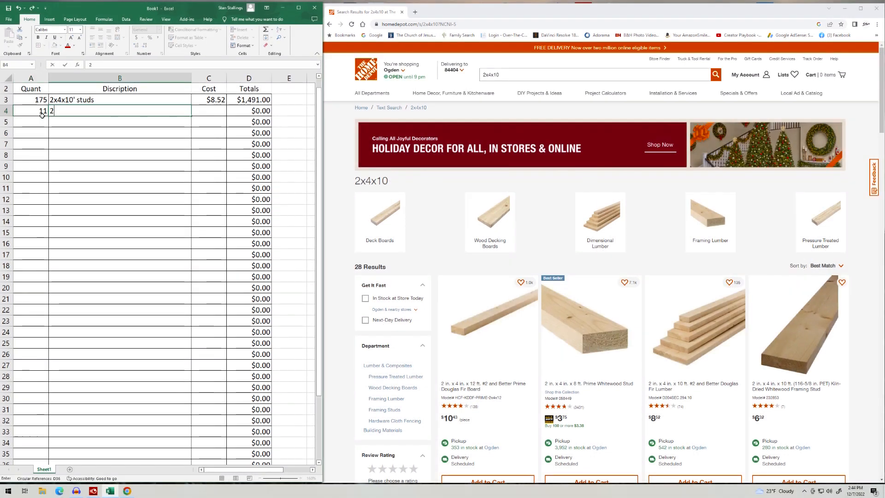
text(x4)
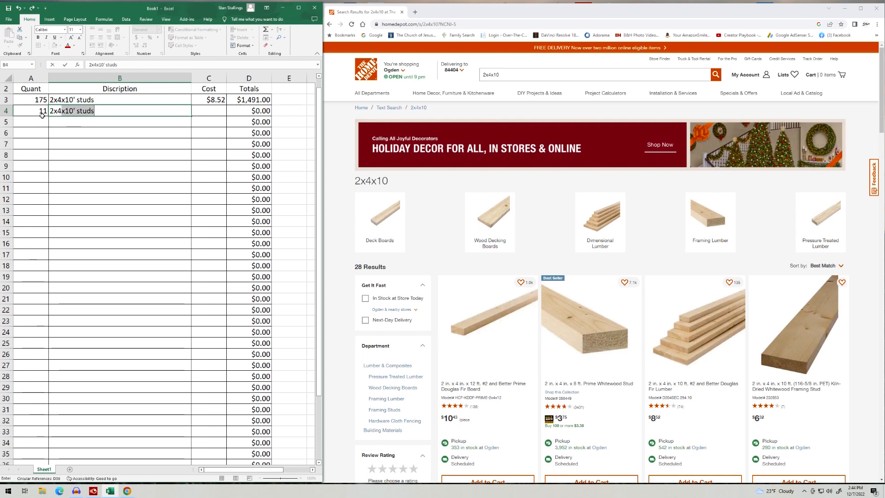
text(x16)
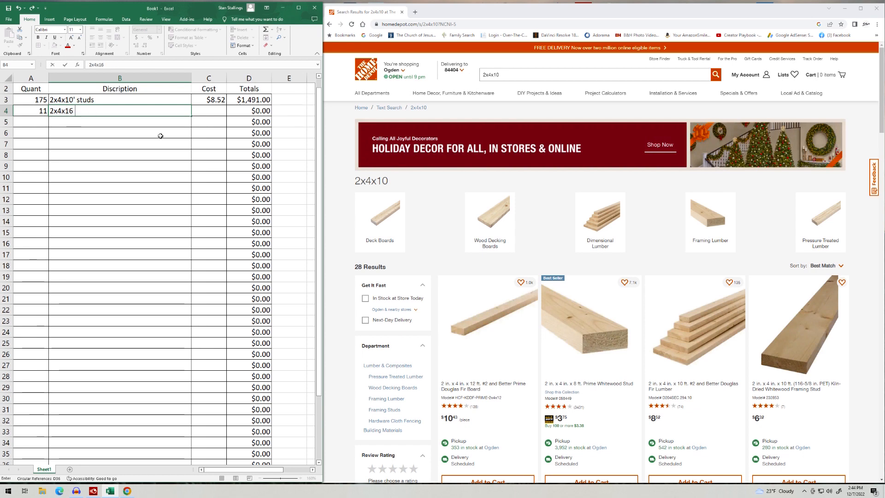
text( Top plate)
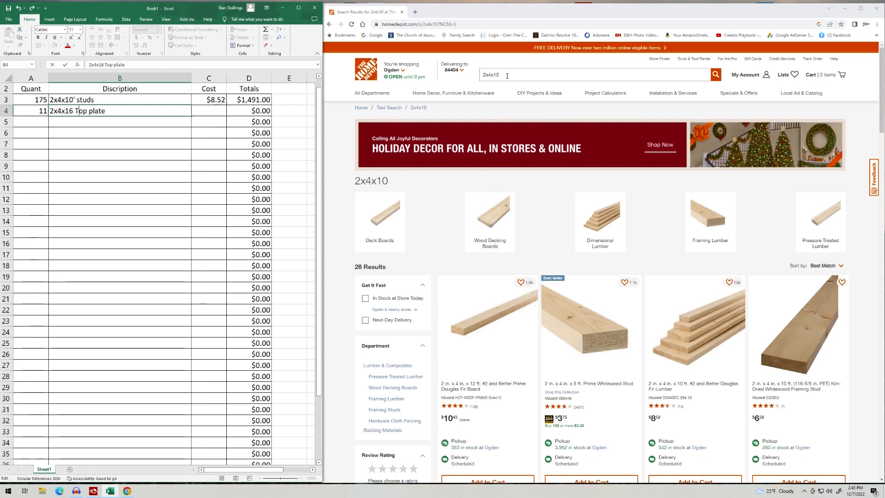
- Change the Home Depot product search in the browser to "2x4x16 lumber"
click(508, 73)
click(500, 75)
key(BackSpace)
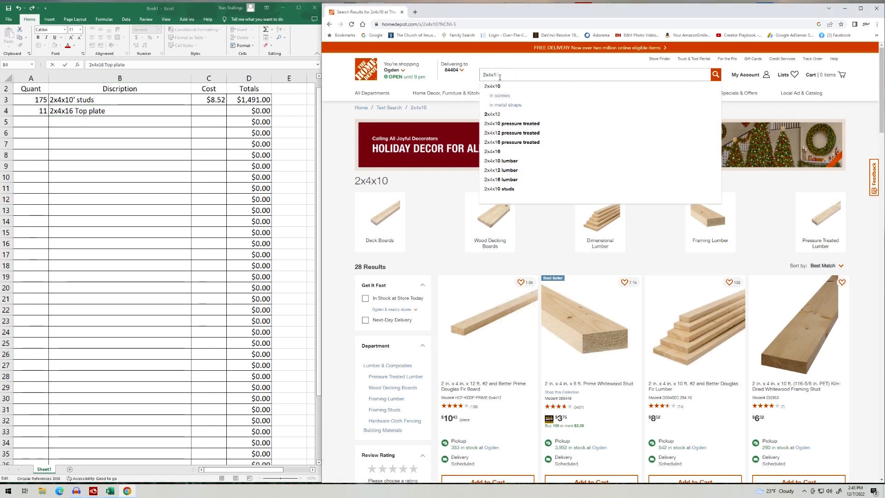
text(6 lumber)
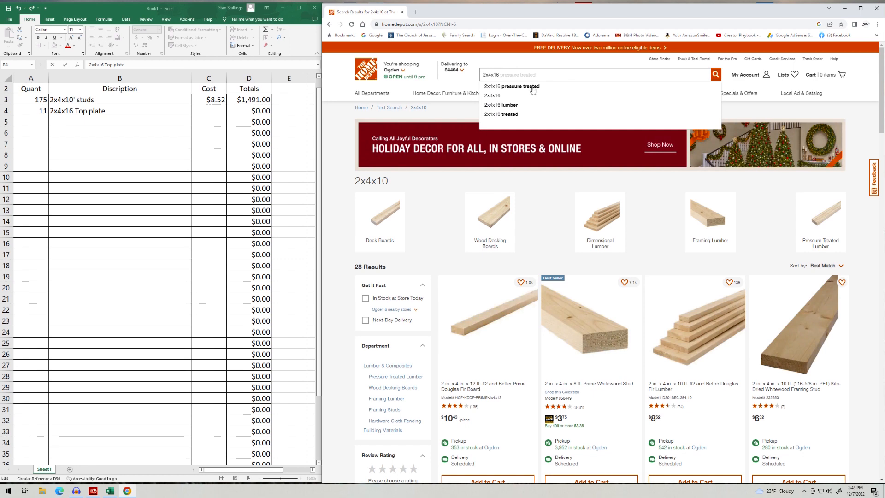
key(Return)
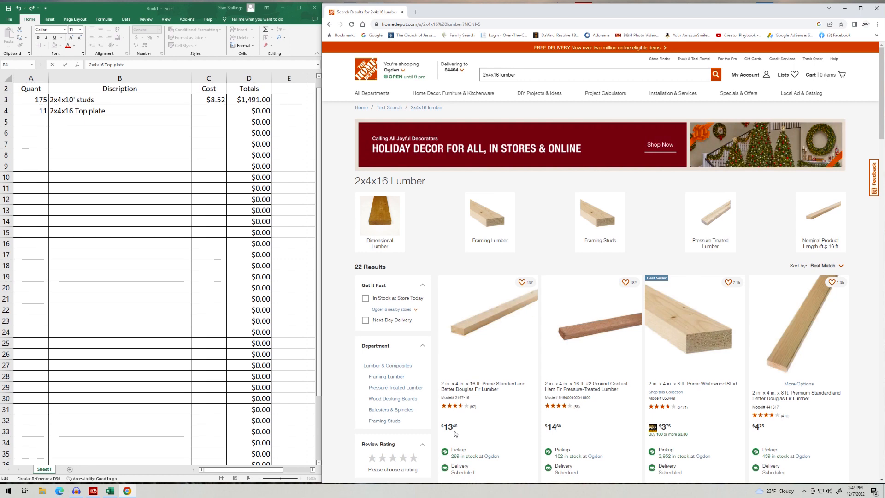
- Back in the Excel sheet, enter 13.48 as the cost of the 2x4x16 top plate
click(209, 114)
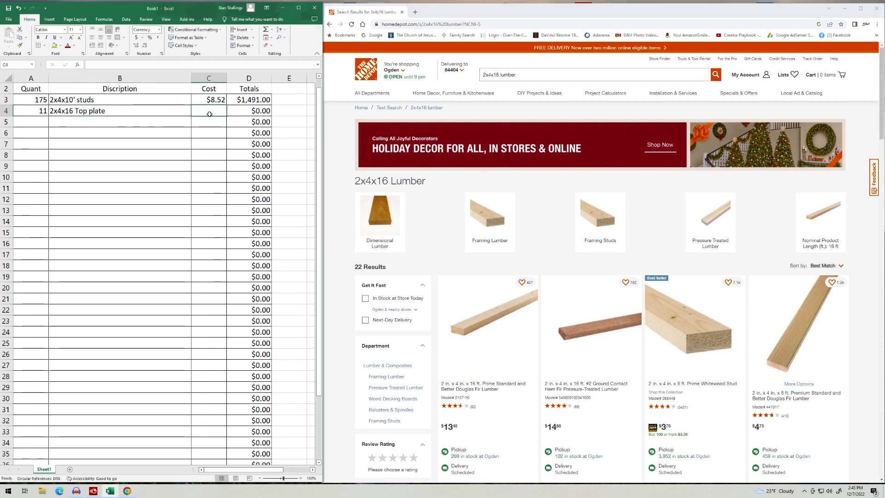
text(1)
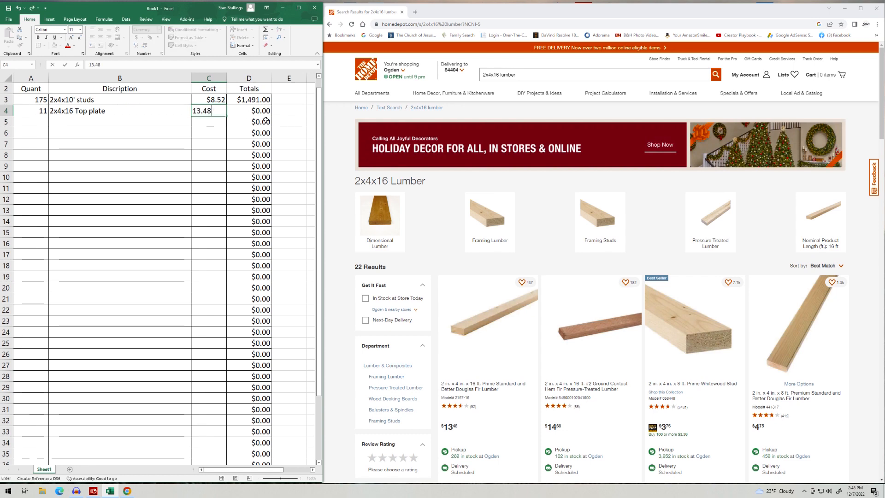
text(3.48)
key(Tab)
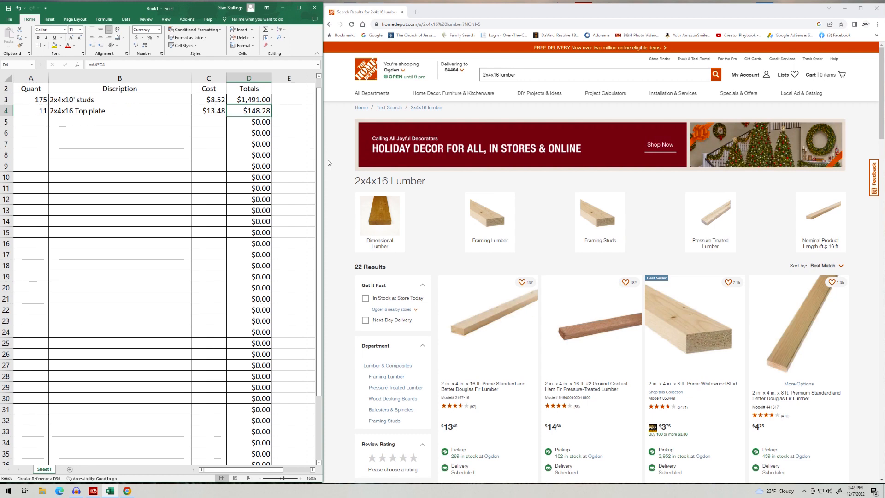
- Fill row 5 with quantity 11 and description "2x4x16 preshur treated bottom plate"
click(42, 123)
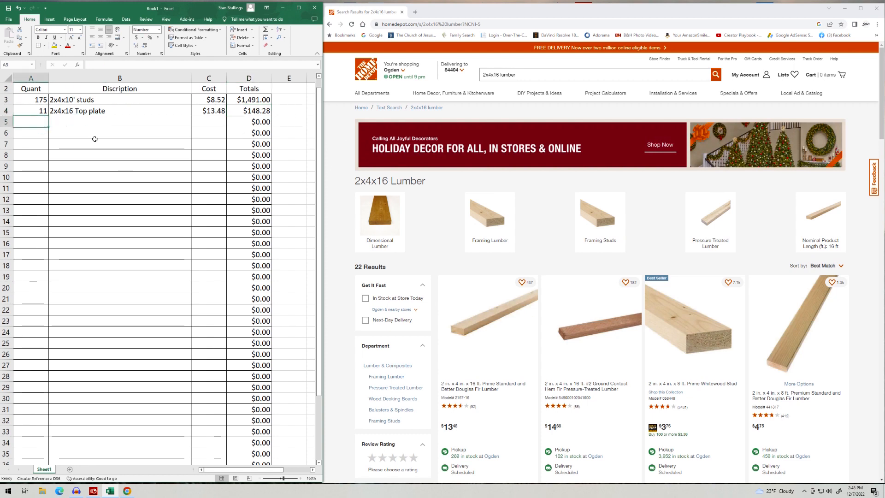
text(11)
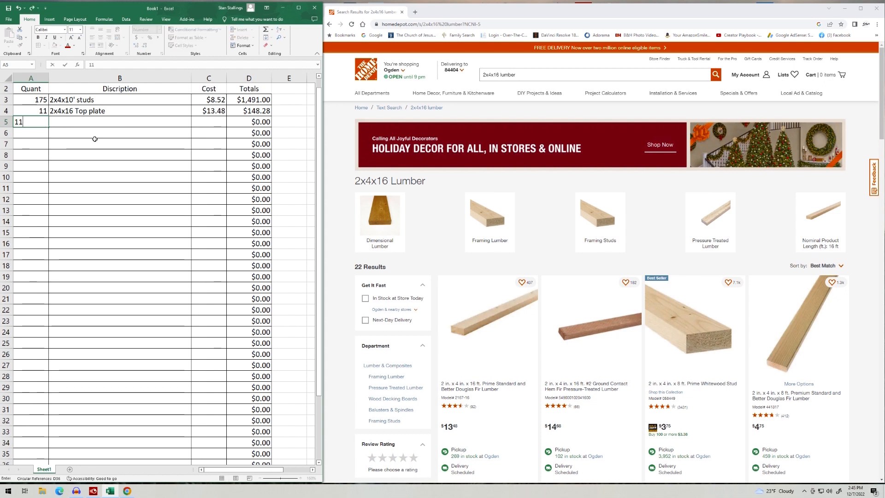
key(Tab)
text(2x4x16)
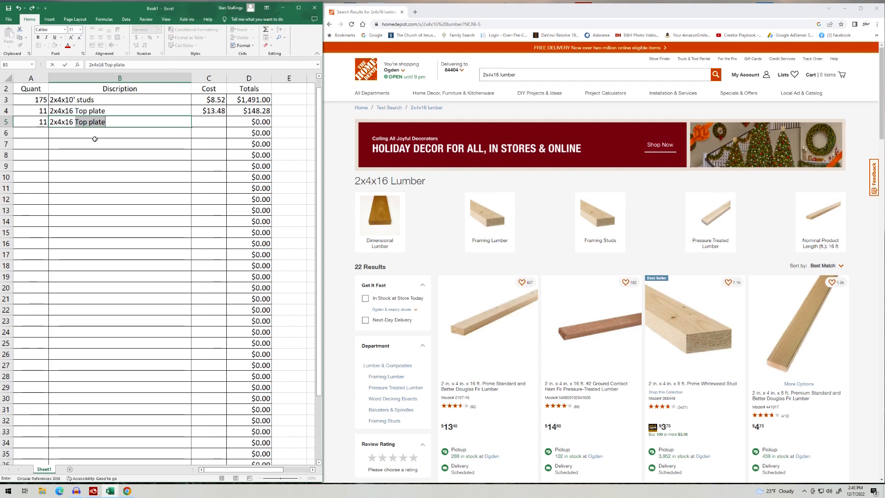
text( preshur treated bottom plate)
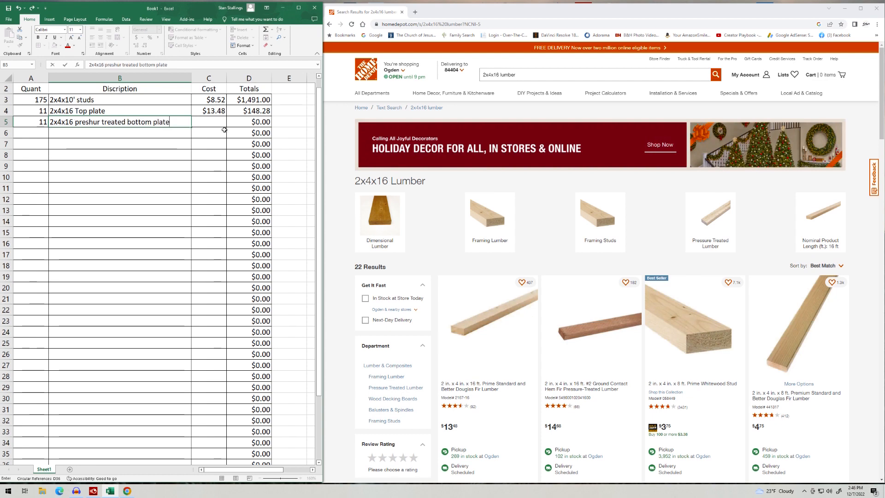
click(211, 121)
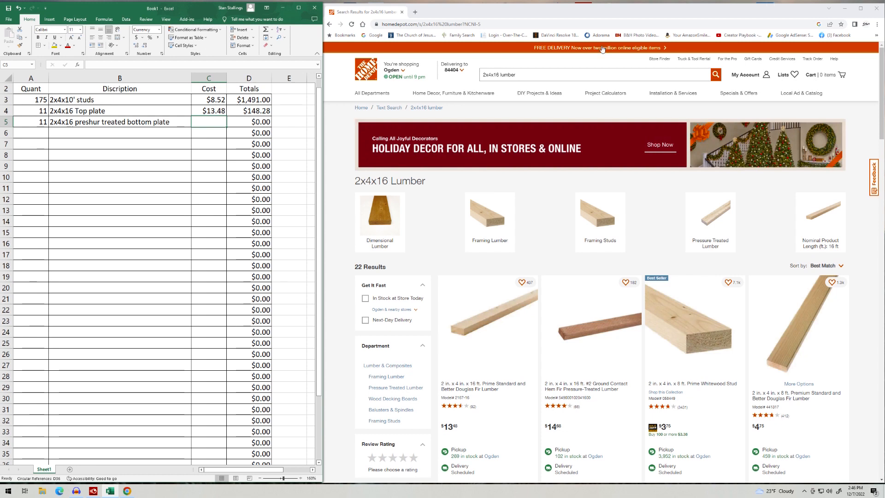
- Search Home Depot for "2x4x16 pressure treated" and enter 14.68 as the bottom plate's cost in the Excel sheet
click(518, 76)
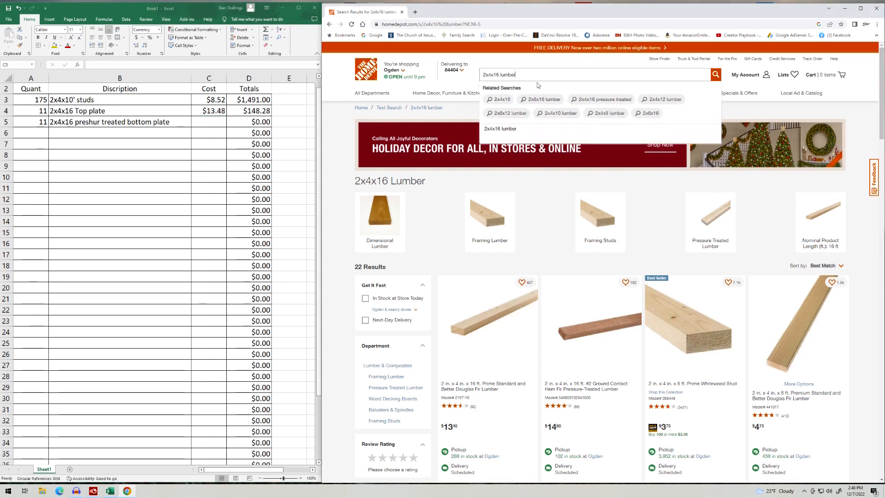
click(606, 101)
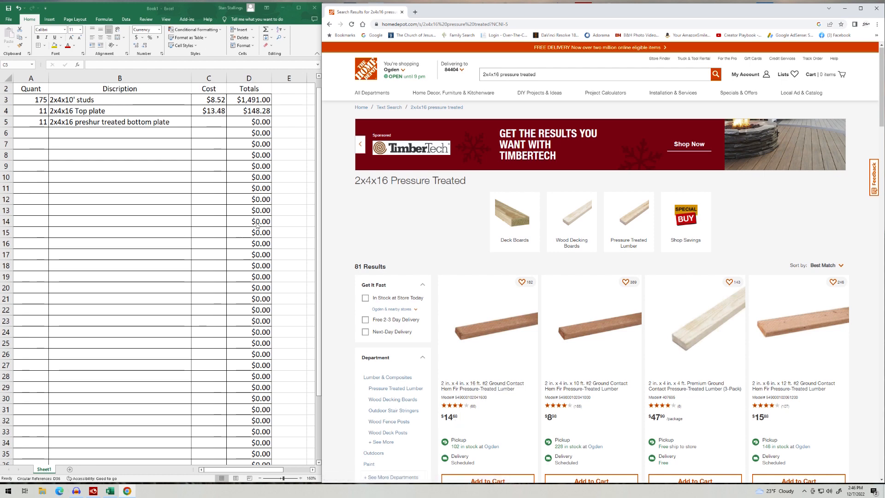
click(210, 124)
text(14.68)
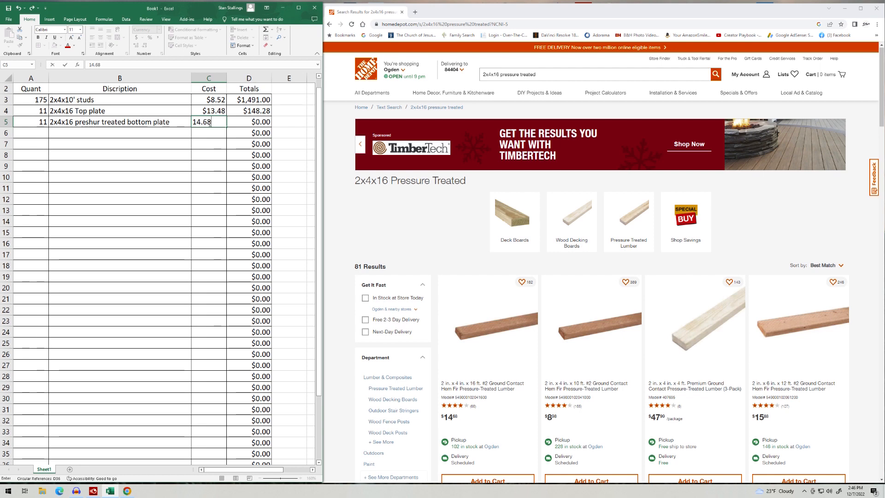
key(Tab)
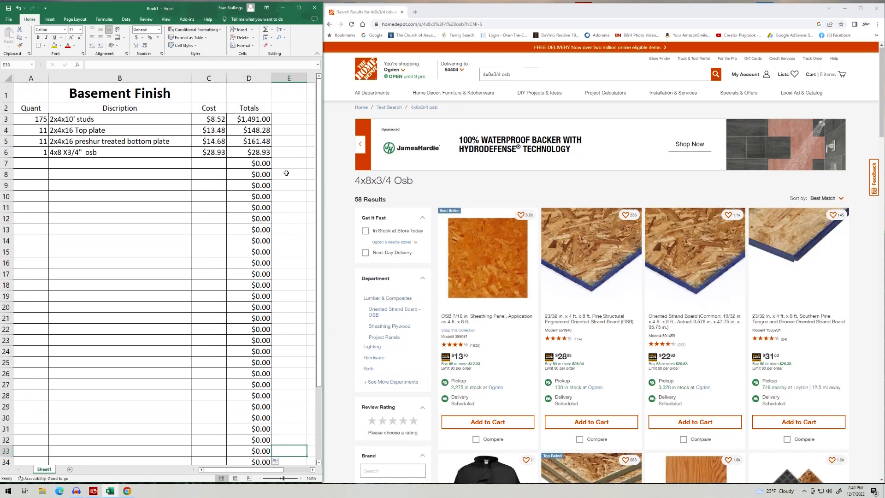
- Add the section heading "Electrical" in cell B10, centred and in font size 20
drag(319, 190, 322, 325)
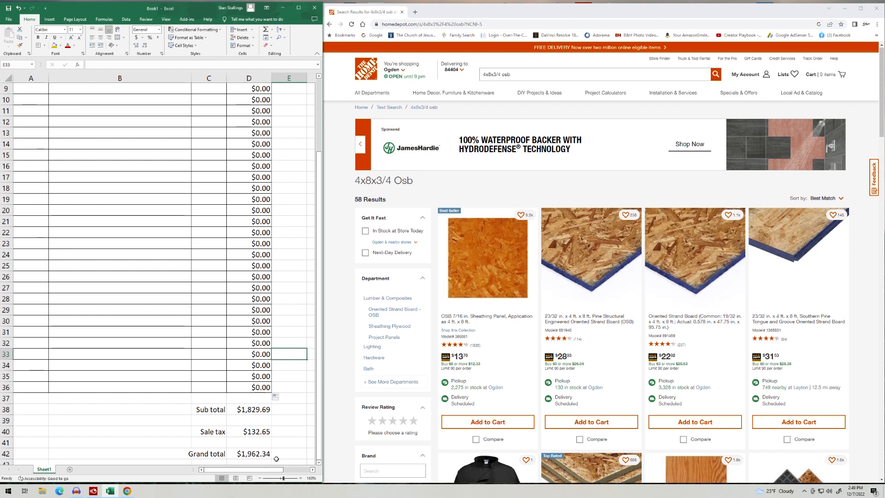
drag(319, 440, 322, 333)
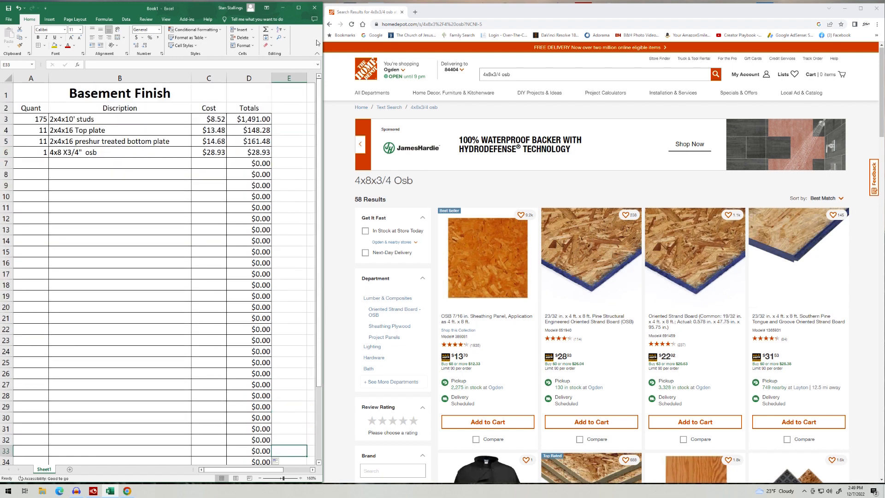
click(65, 195)
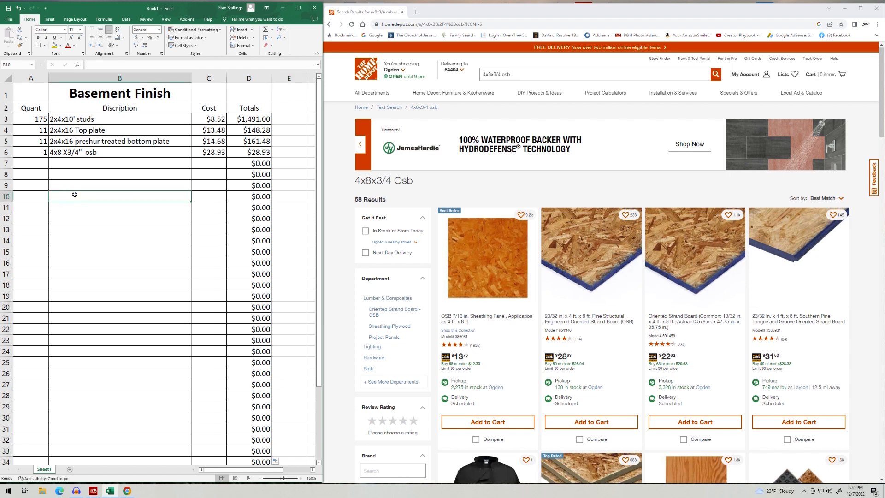
text(Electrical)
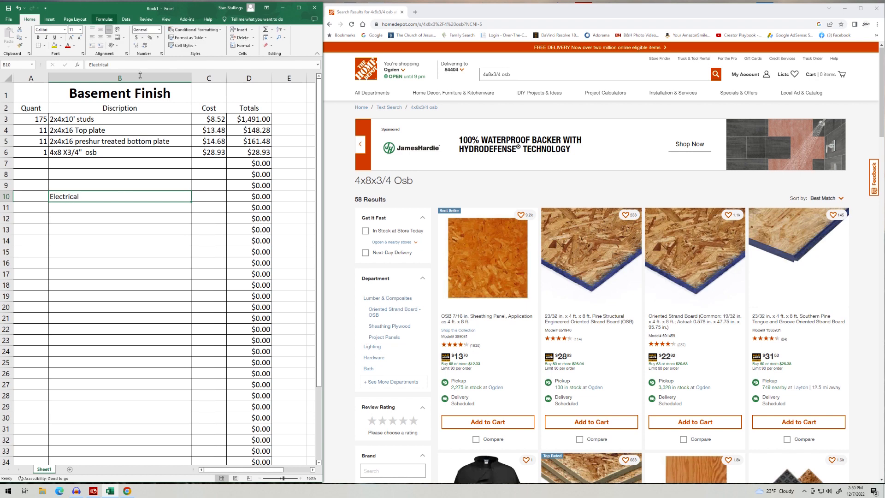
click(100, 37)
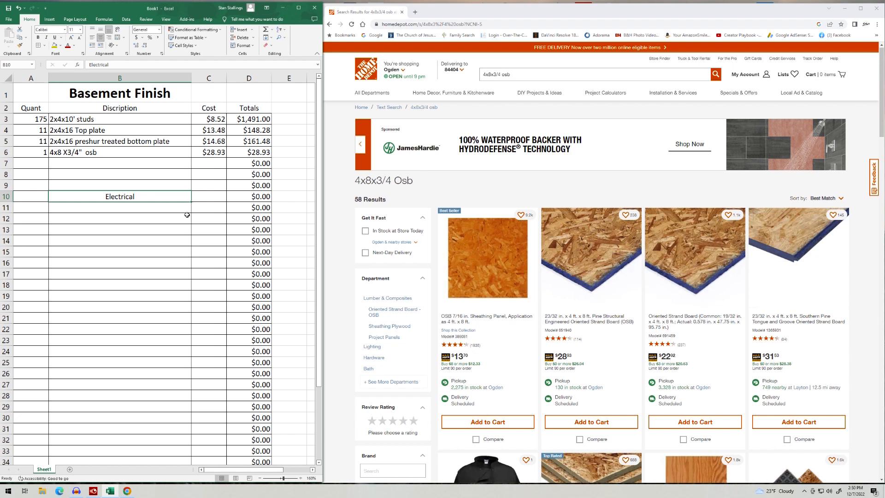
click(81, 30)
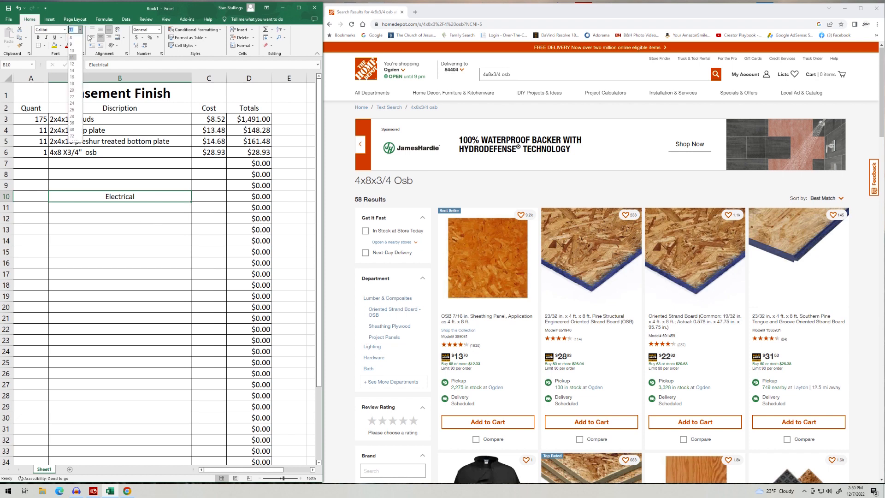
click(72, 90)
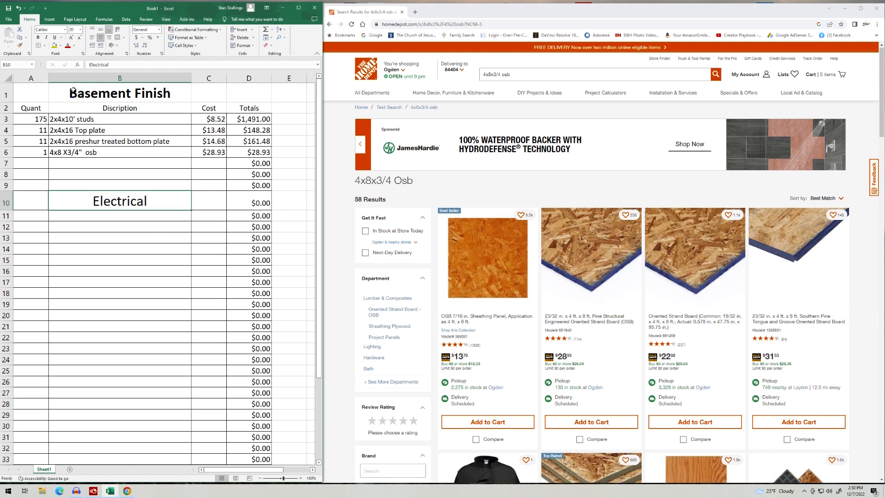
- Sum the framing totals D3:D9 in cell E9 and widen column E to fit the amount
click(290, 186)
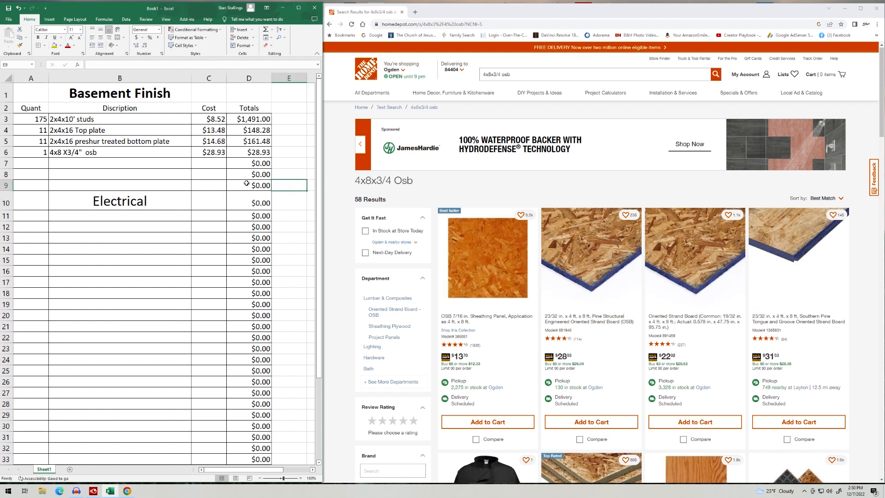
click(266, 30)
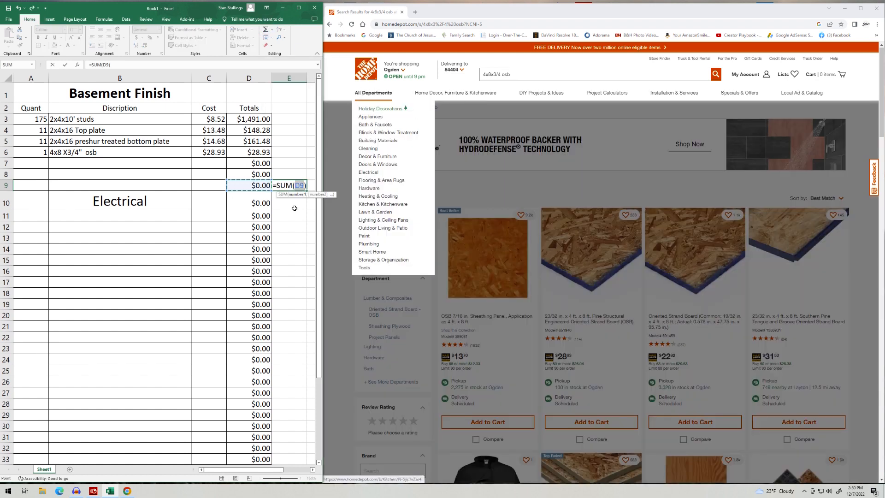
drag(242, 184, 249, 120)
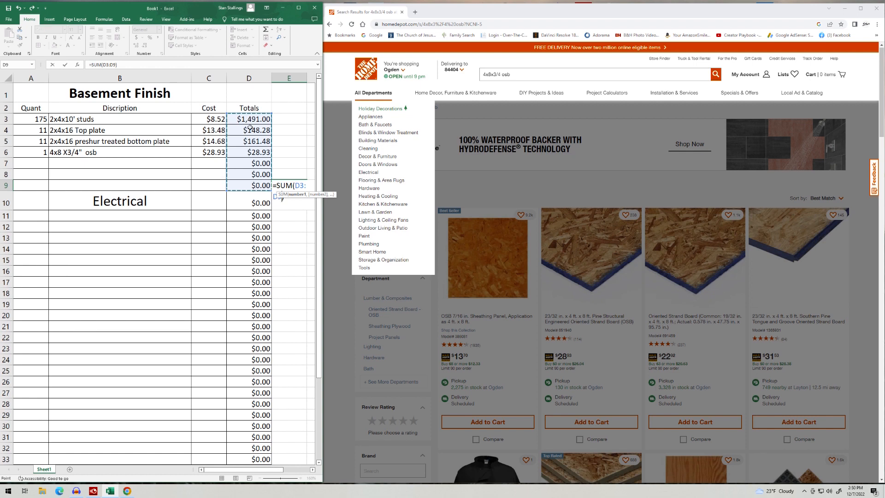
key(Return)
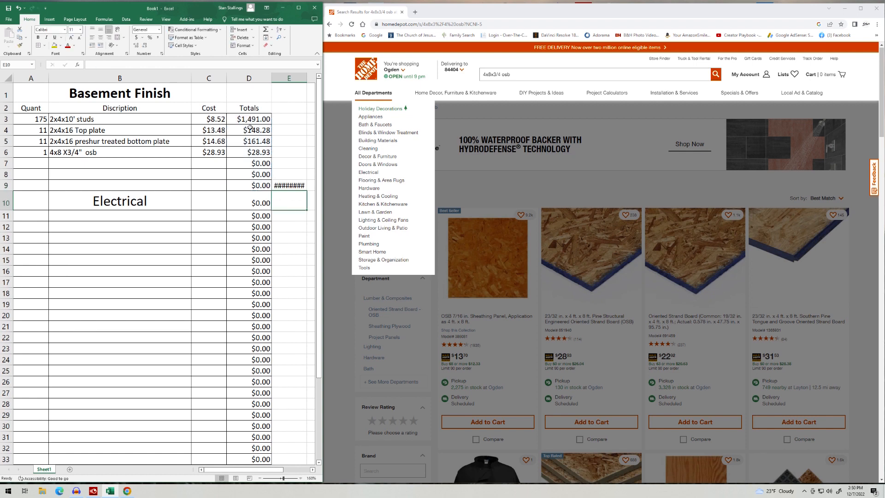
drag(309, 80, 315, 80)
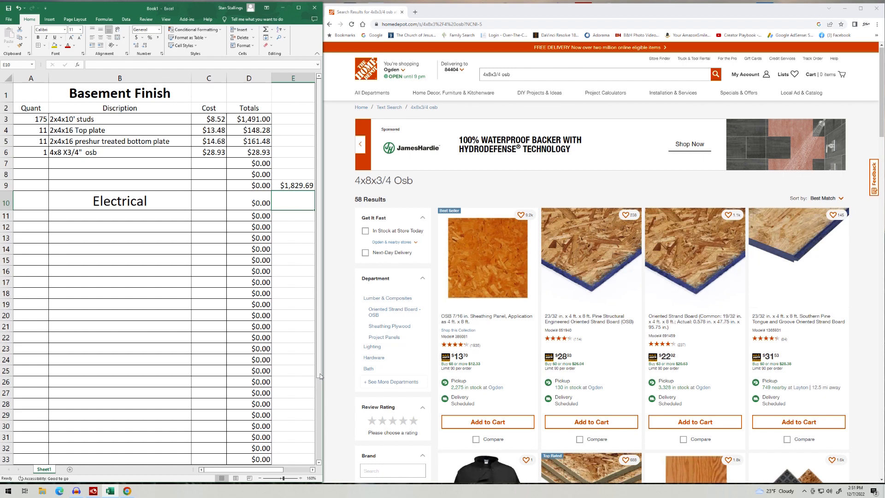
- Look over the sheet down to the sub total, sales tax and grand total rows, and enlarge the Excel window
scroll(321, 372, down, 3)
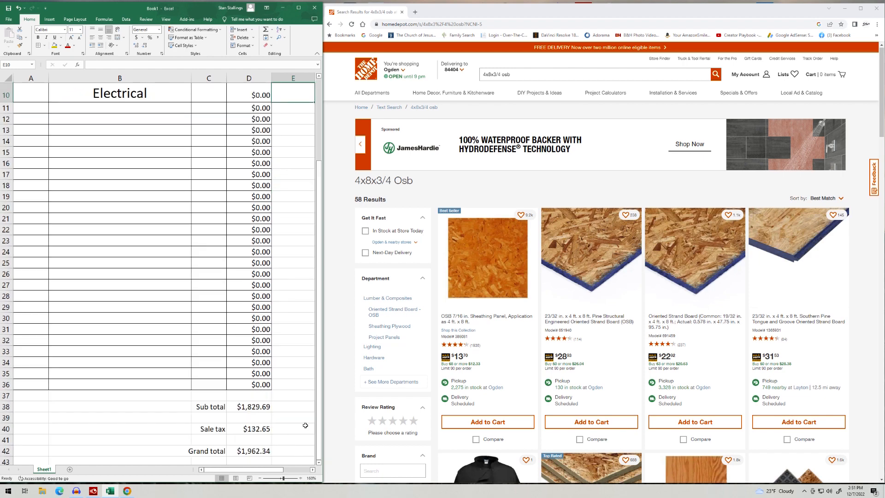
scroll(313, 442, up, 3)
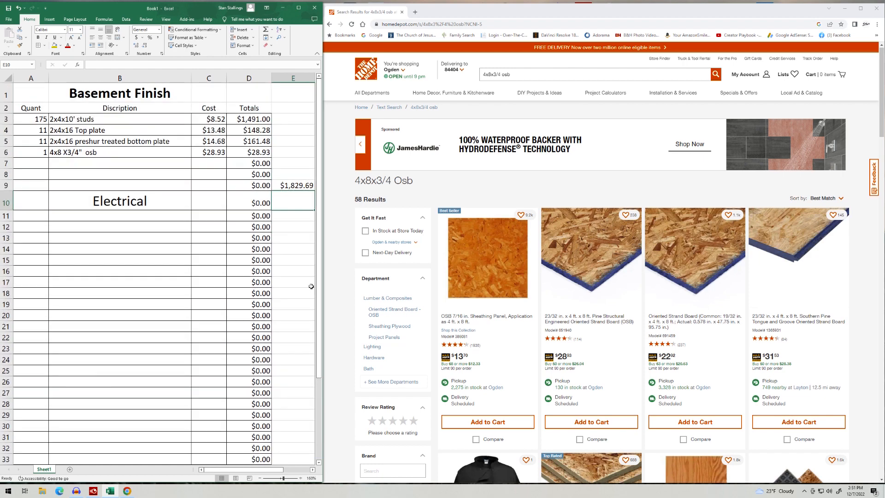
drag(319, 359, 323, 439)
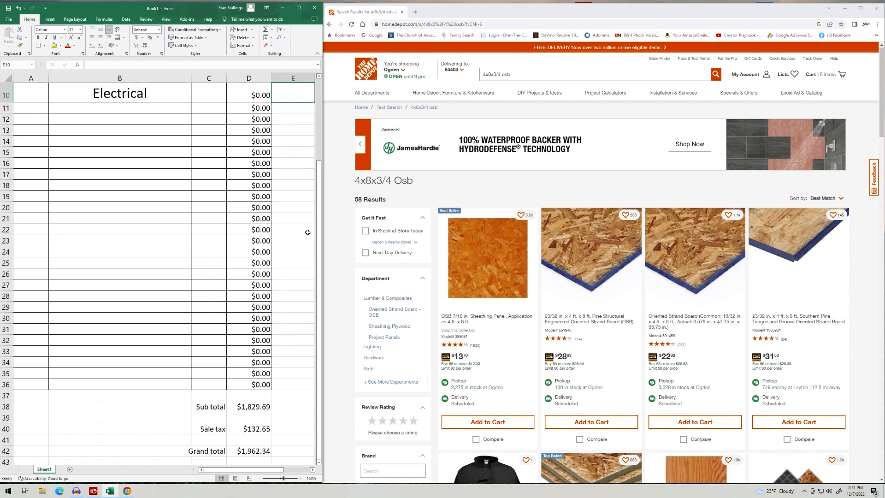
key(super+Down)
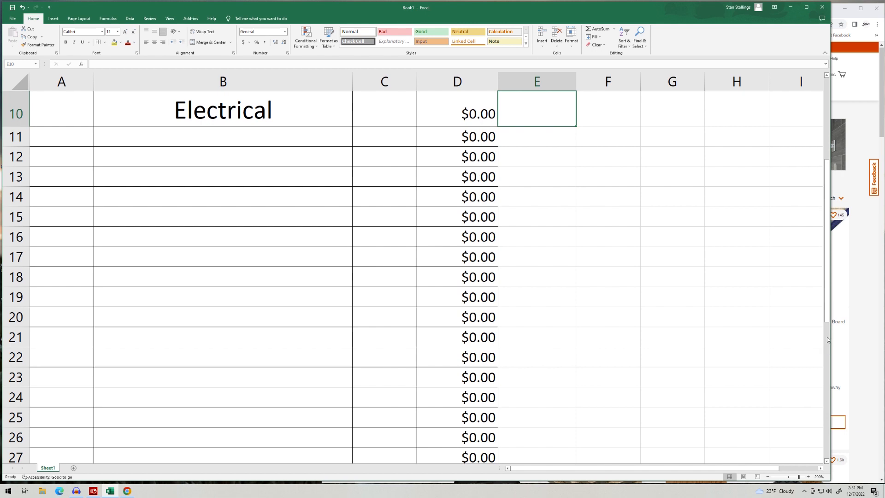
click(827, 334)
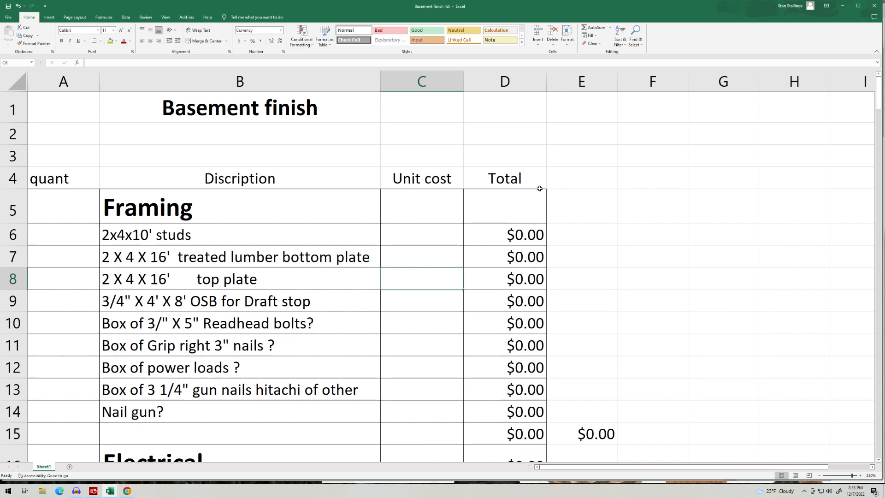
- In the Basement finish list workbook, enter "Bags of R13" as the first item under the Insulation R 13 or higher heading
click(880, 131)
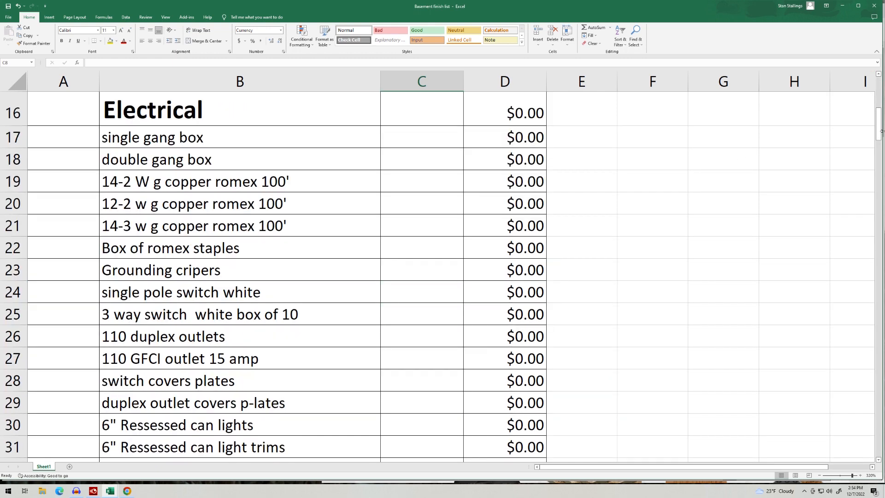
click(878, 156)
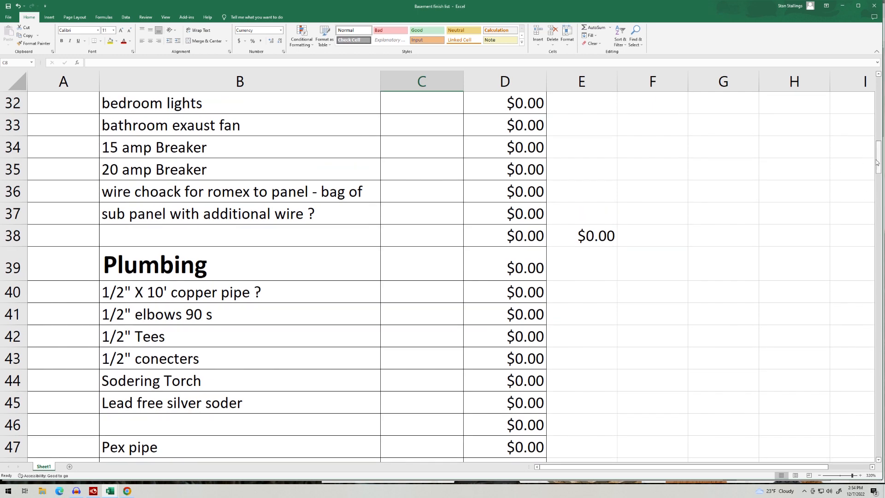
drag(879, 157, 878, 192)
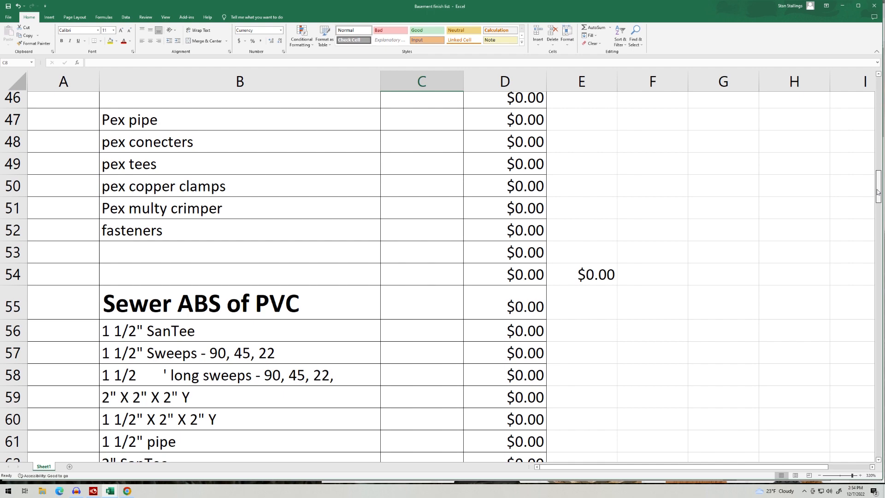
drag(879, 192, 879, 212)
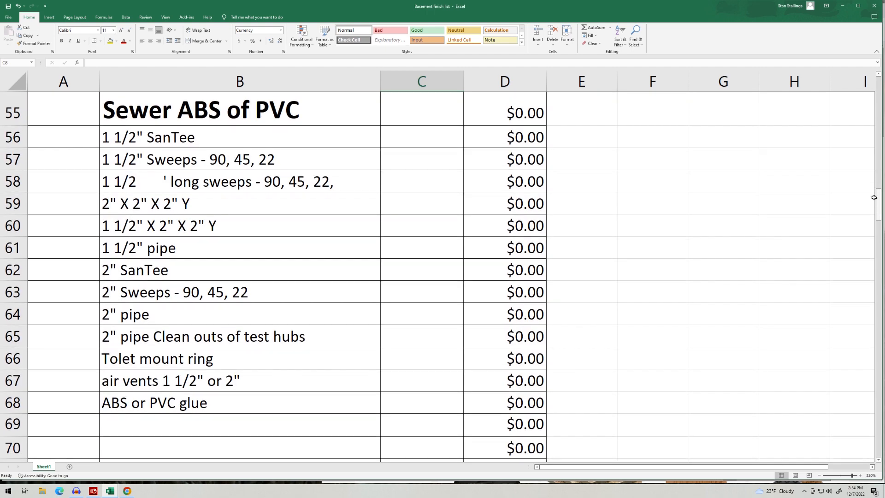
drag(879, 212, 880, 241)
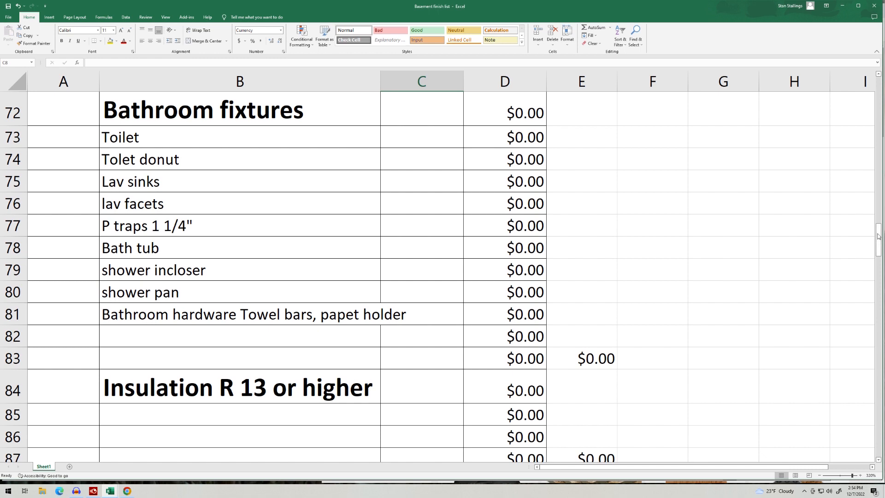
click(133, 422)
text(Bag)
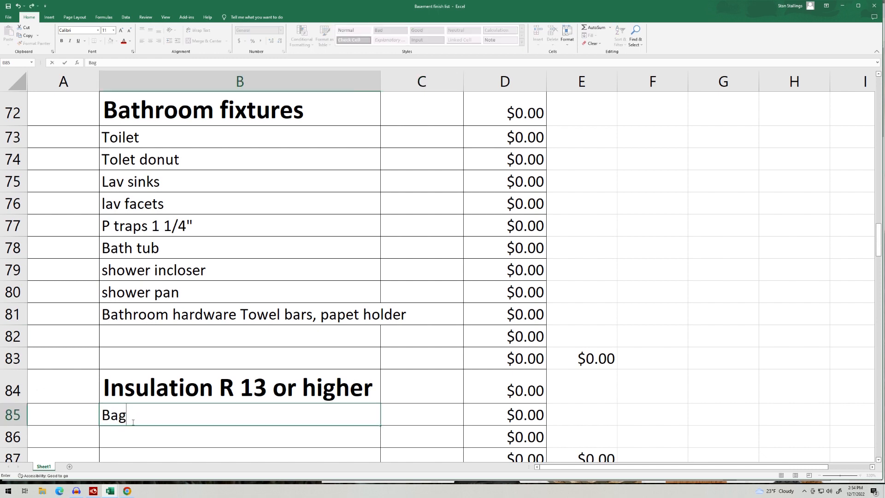
text(s of R13)
- Review the remaining sections from Drywall through the grand total, and return to the top of the list
drag(879, 250, 879, 281)
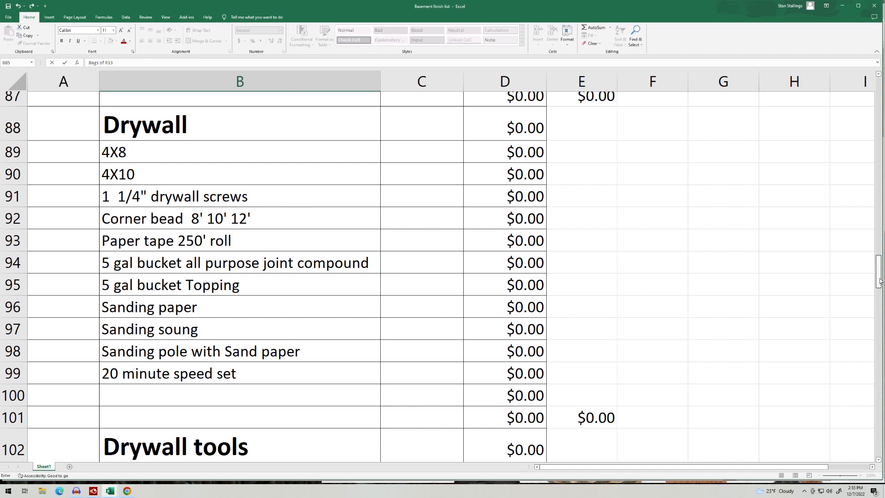
drag(879, 281, 877, 306)
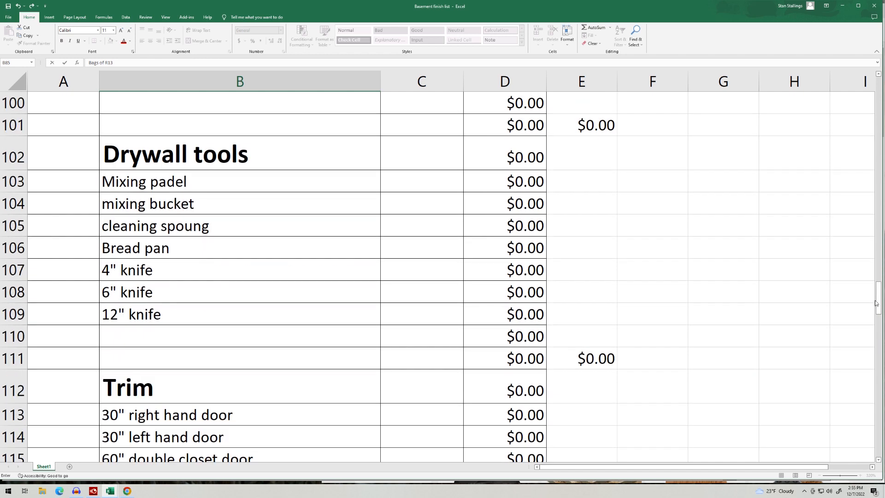
drag(877, 303, 881, 317)
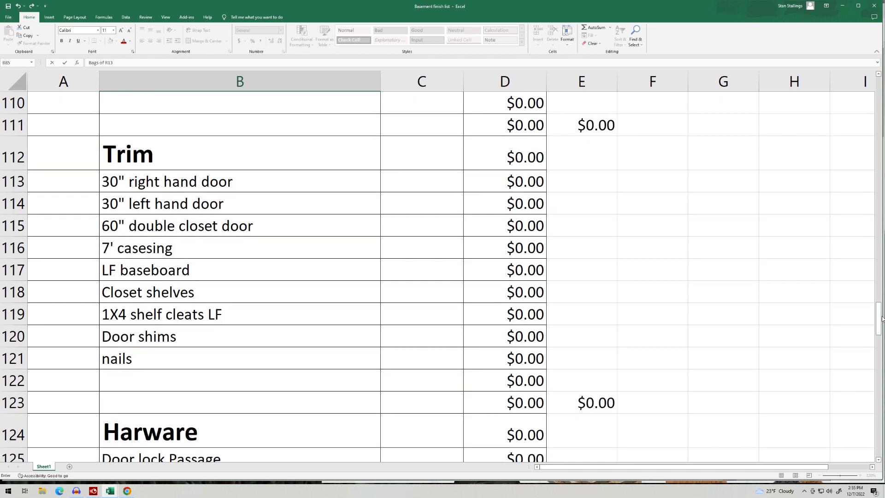
drag(881, 316, 882, 448)
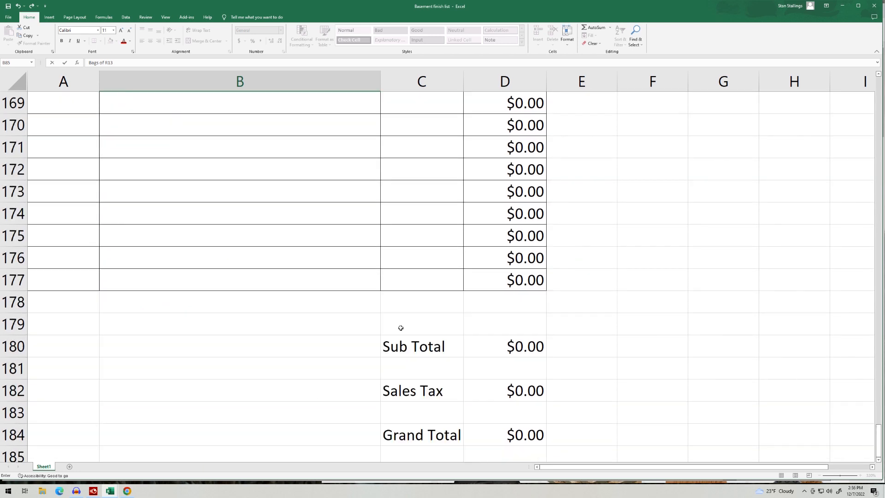
drag(879, 440, 878, 94)
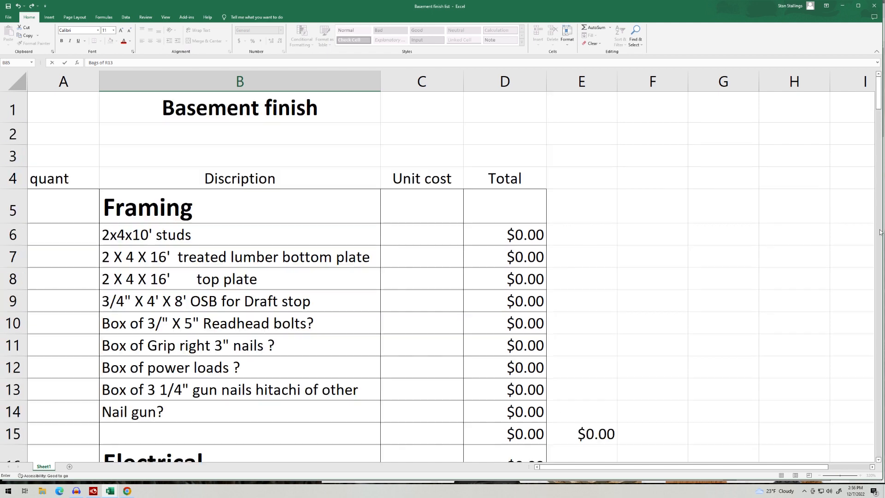